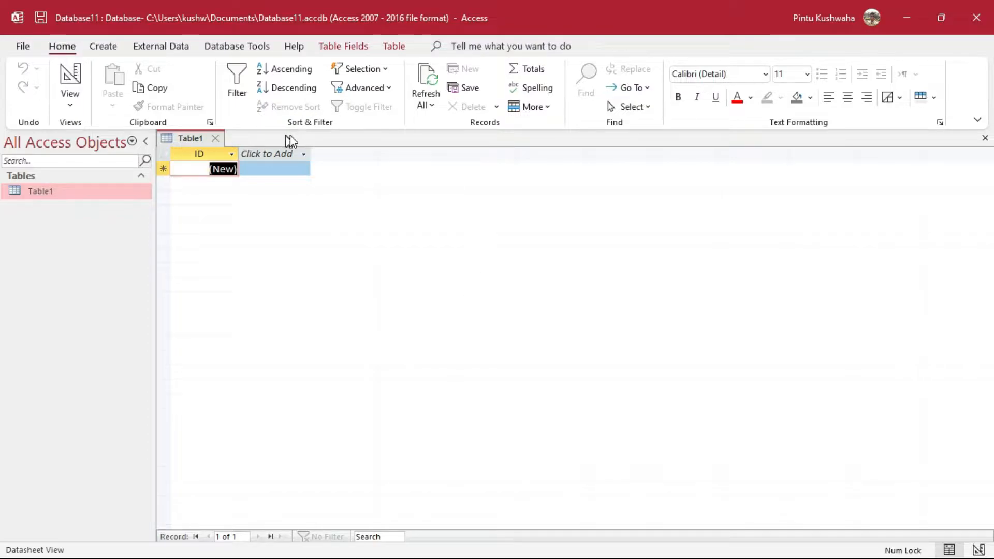
Open Table1 in Design View and rename its ID field to Sl No, keeping the AutoNumber data type.
{"action": "left_click", "coordinate": [75, 190]}
{"action": "right_click", "coordinate": [76, 187]}
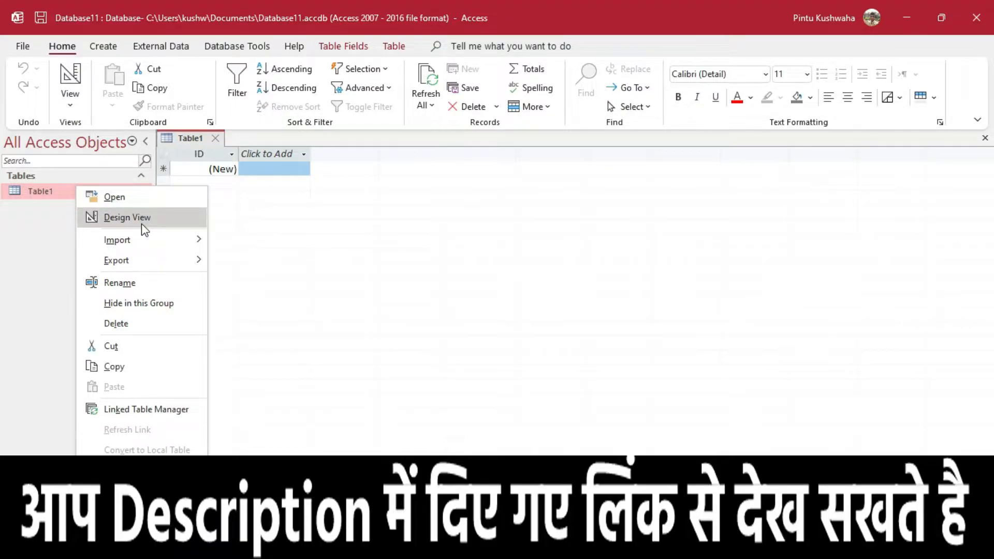
{"action": "left_click", "coordinate": [141, 224]}
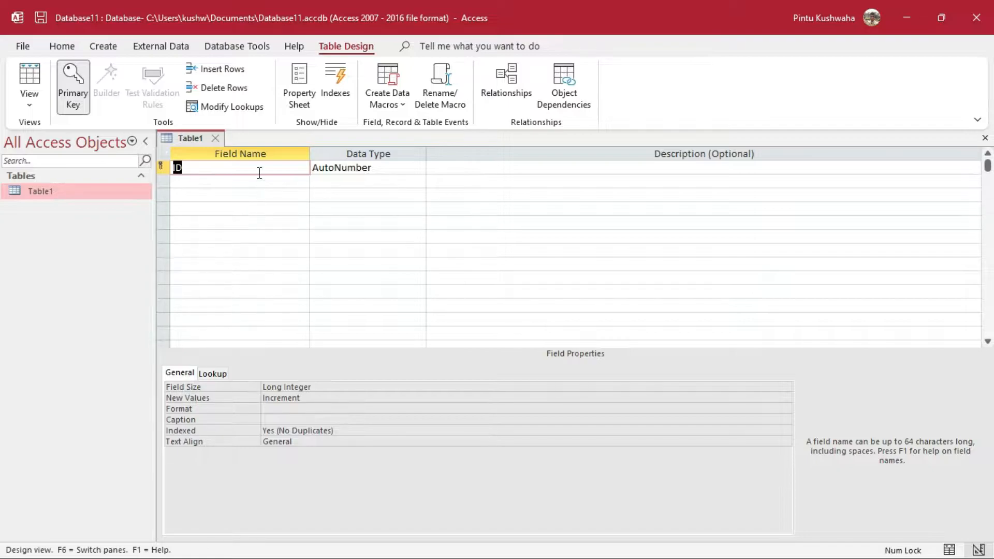
{"action": "type", "text": "Sl No"}
{"action": "key", "text": "Tab"}
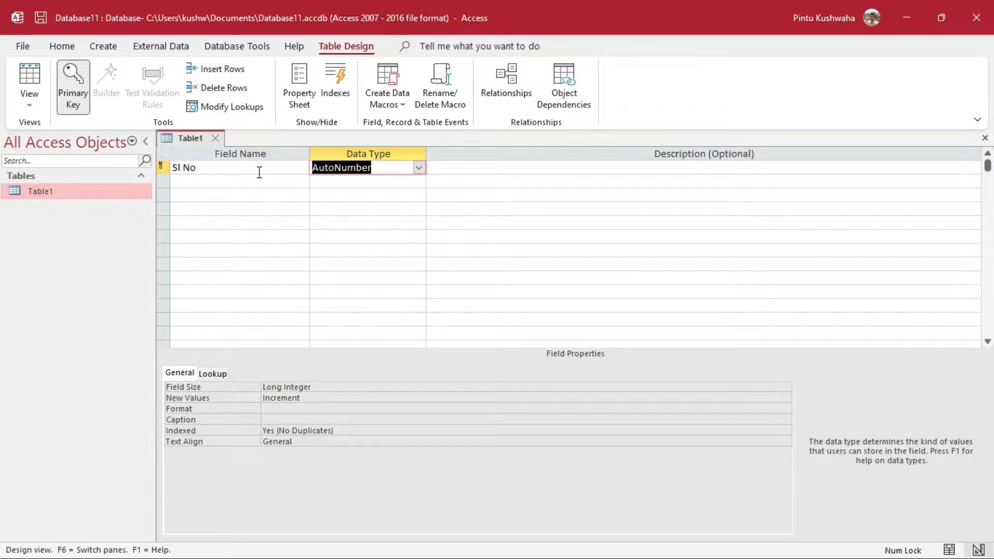
{"action": "key", "text": "Tab"}
{"action": "key", "text": "Tab"}
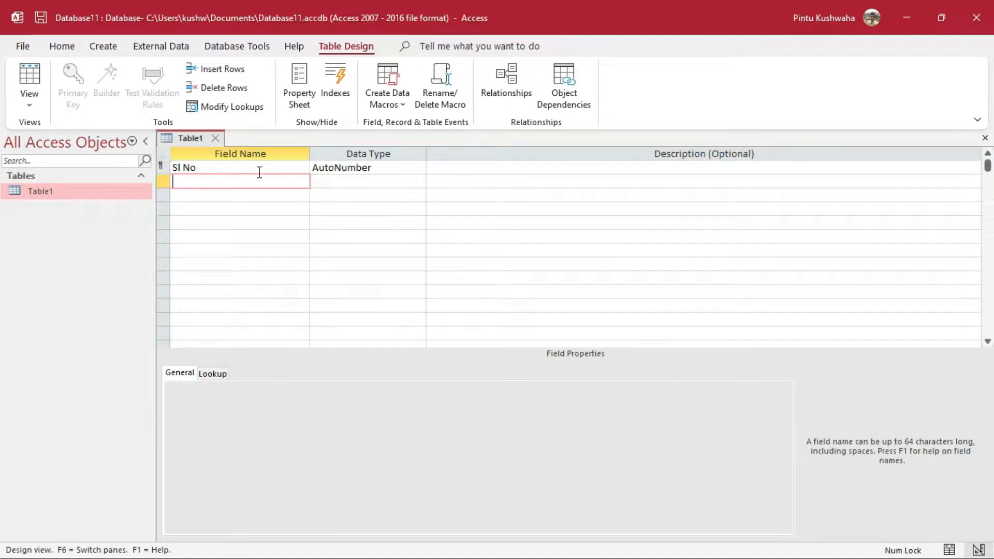
Add a City field to Table1 and start the Lookup Wizard for it with the option to type in the values.
{"action": "type", "text": "City"}
{"action": "key", "text": "Tab"}
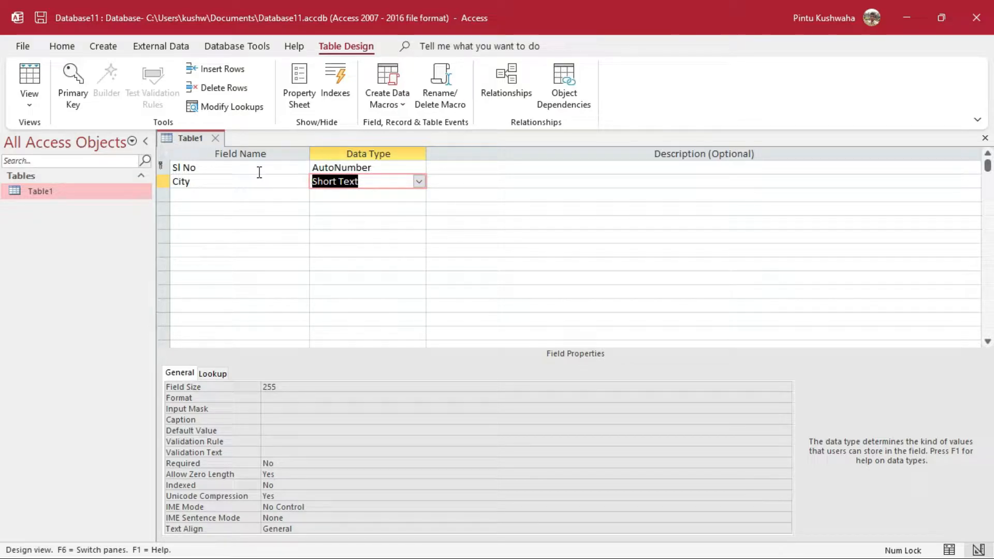
{"action": "left_click", "coordinate": [419, 182]}
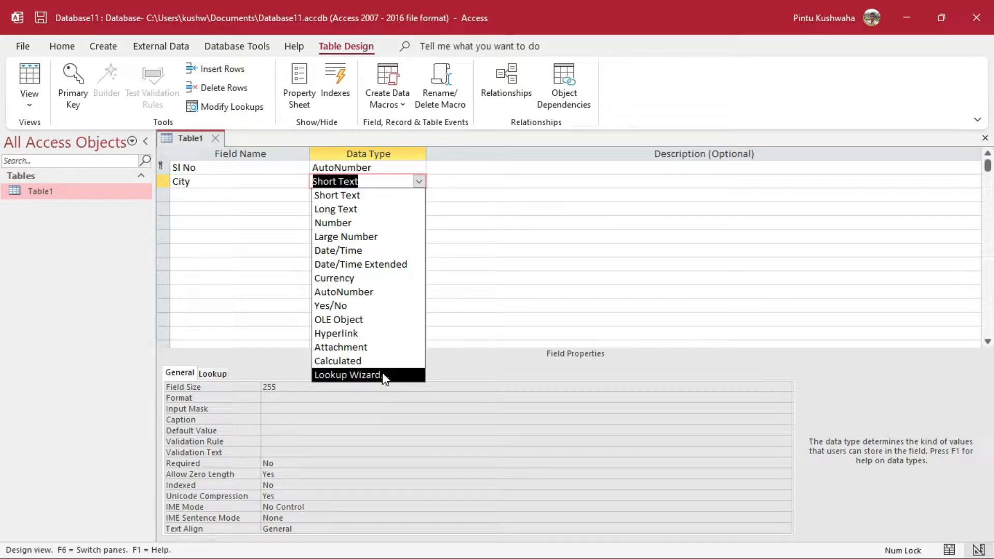
{"action": "left_click", "coordinate": [357, 375]}
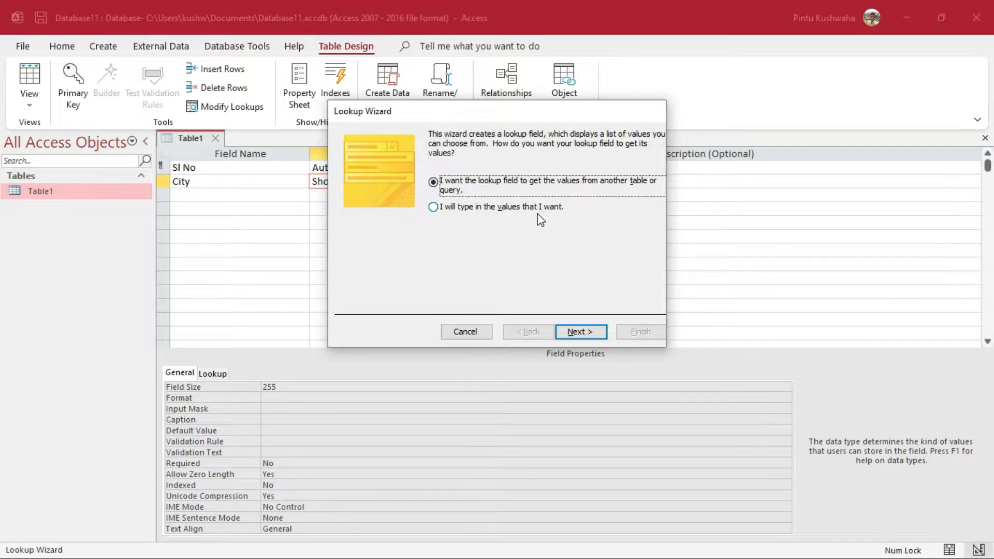
{"action": "left_click", "coordinate": [433, 208]}
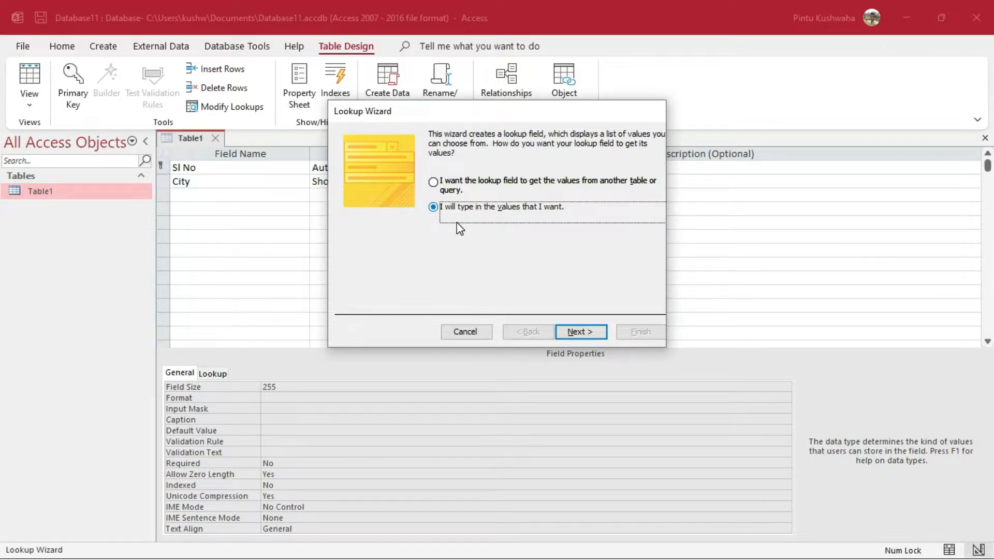
{"action": "left_click", "coordinate": [584, 334]}
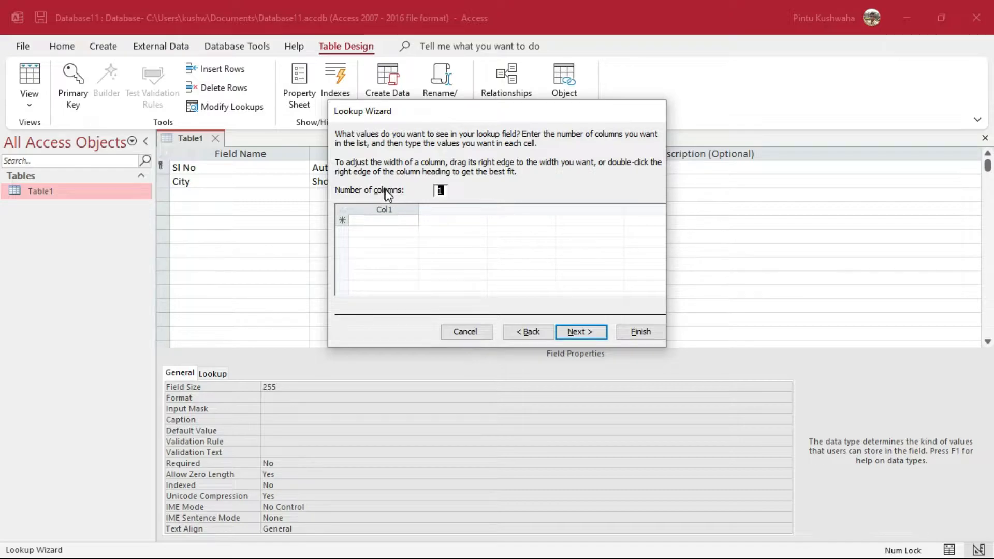
Enter the single-column lookup values Jamshedpur, Jharkhand, MP and Uter Perdesh, and finish the wizard with the label City.
{"action": "left_click", "coordinate": [443, 191]}
{"action": "left_click", "coordinate": [386, 221]}
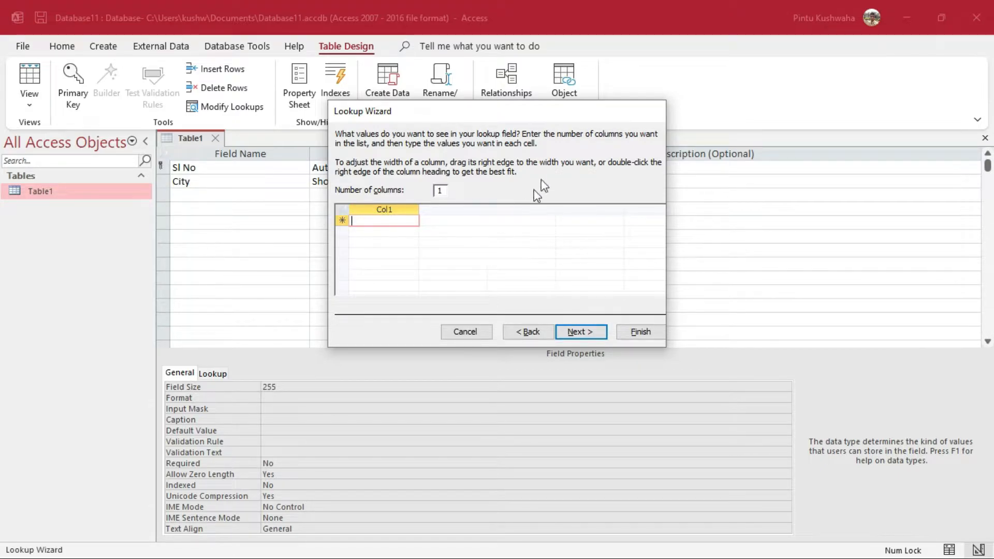
{"action": "left_click", "coordinate": [382, 220]}
{"action": "type", "text": "j"}
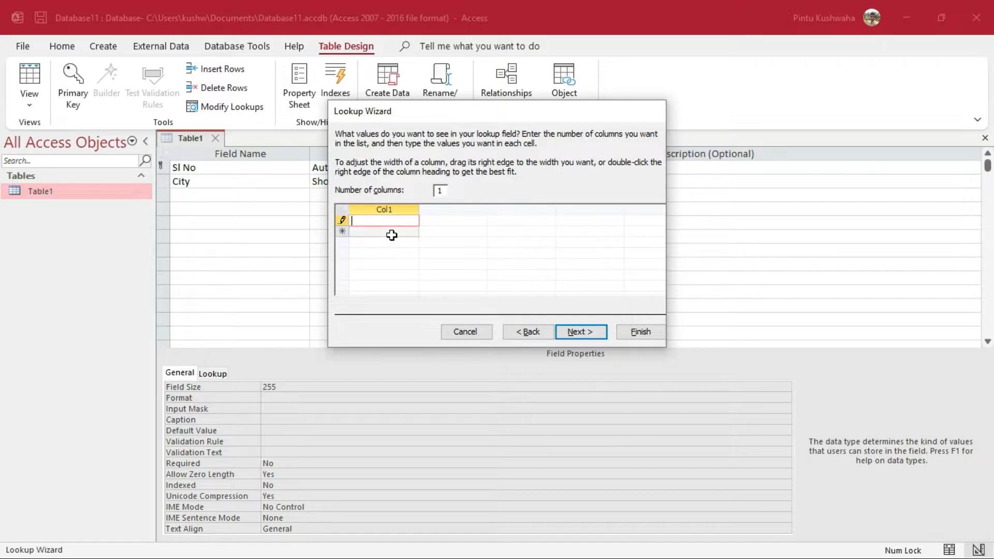
{"action": "type", "text": "amshedpur"}
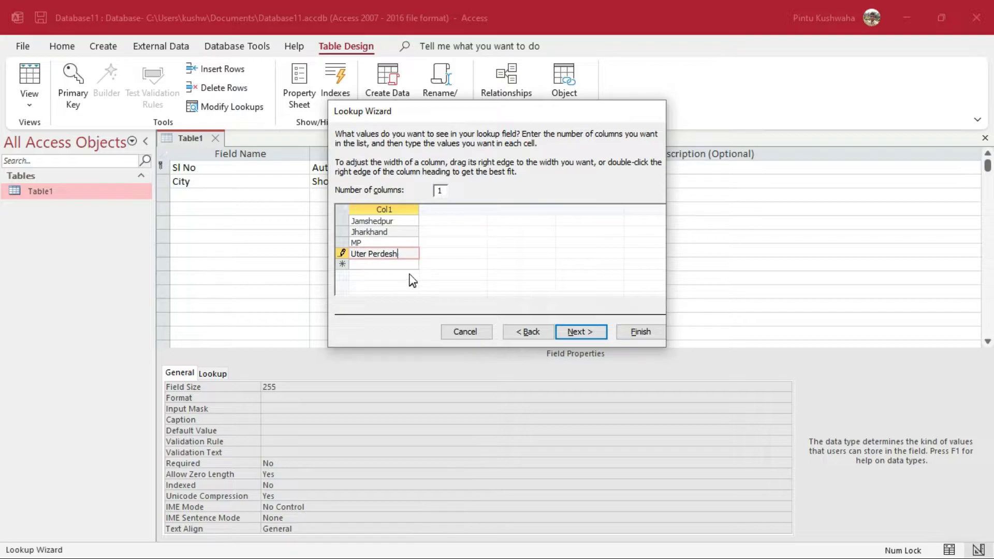
{"action": "left_click", "coordinate": [598, 334]}
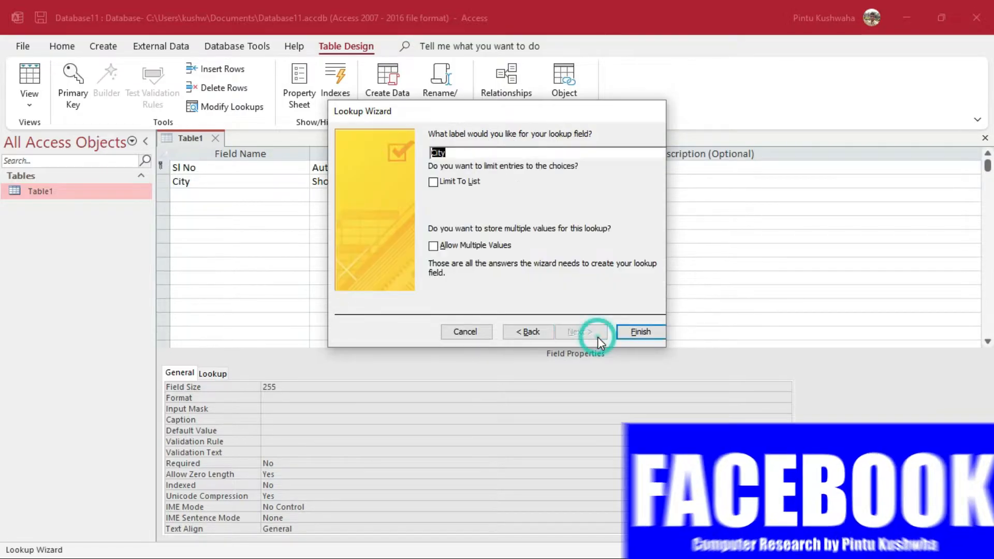
{"action": "left_click", "coordinate": [640, 332]}
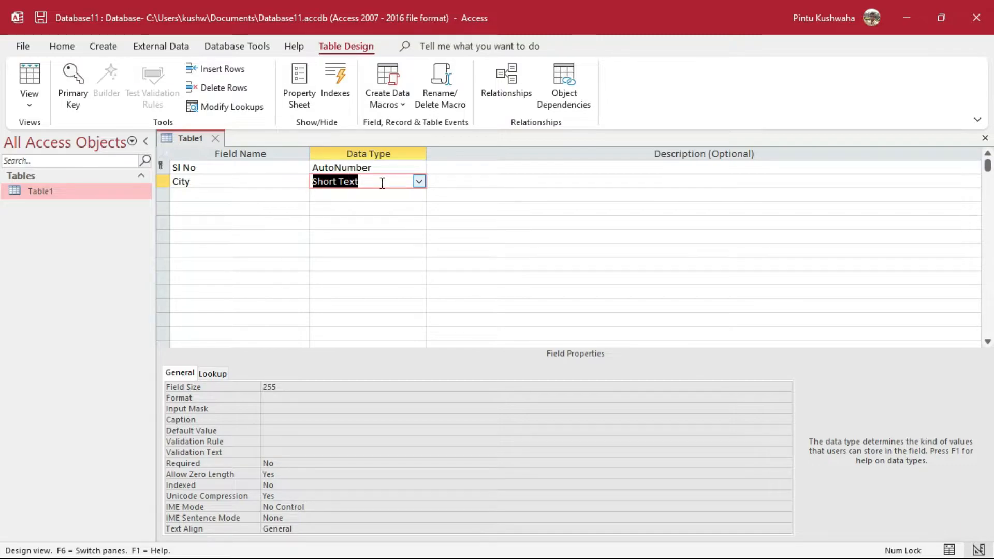
Save and close the Table1 design, and reopen the table in Datasheet View.
{"action": "right_click", "coordinate": [194, 141]}
{"action": "left_click", "coordinate": [262, 150]}
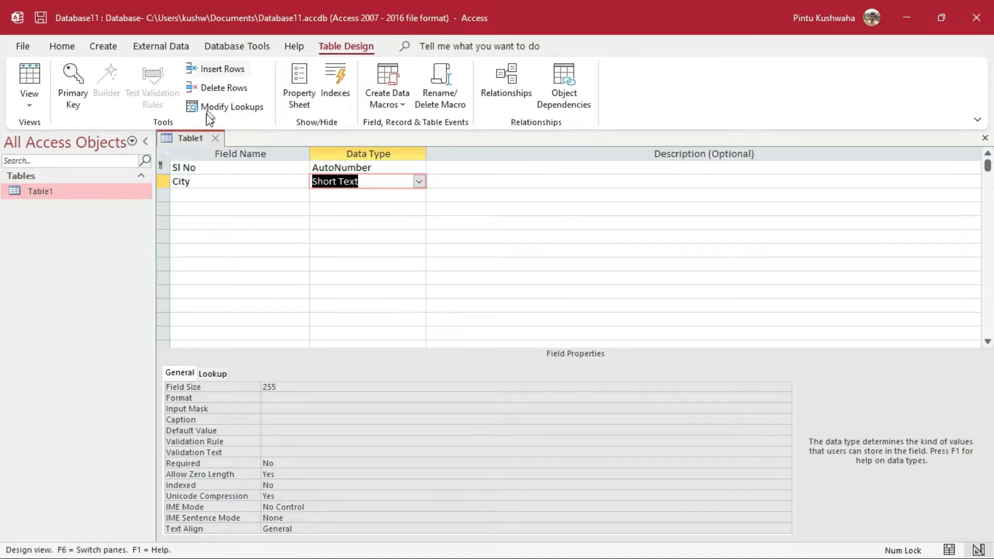
{"action": "left_click", "coordinate": [215, 138]}
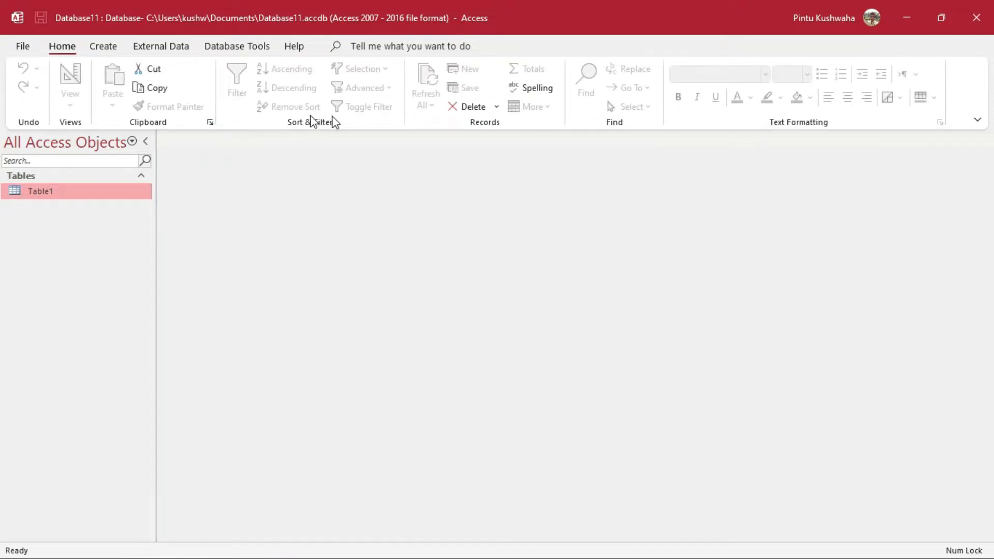
{"action": "double_click", "coordinate": [109, 193]}
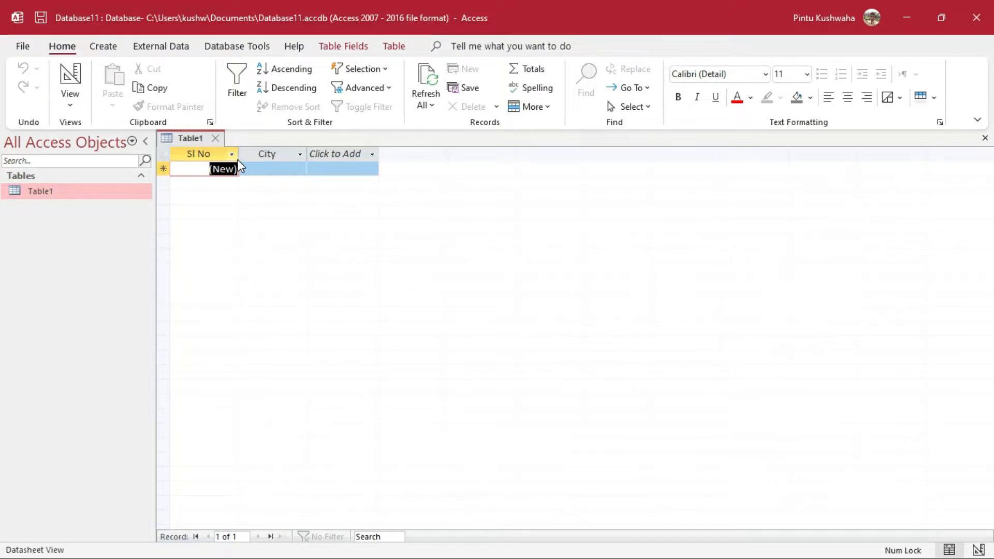
Add the first two records by choosing Jamshedpur and Jharkhand from the City lookup list.
{"action": "left_click", "coordinate": [257, 169]}
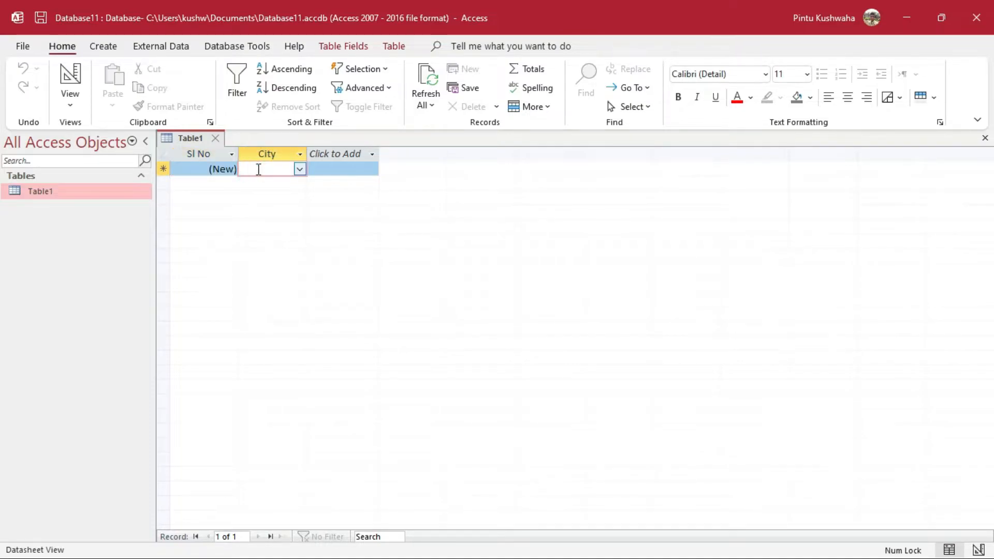
{"action": "left_click", "coordinate": [302, 172]}
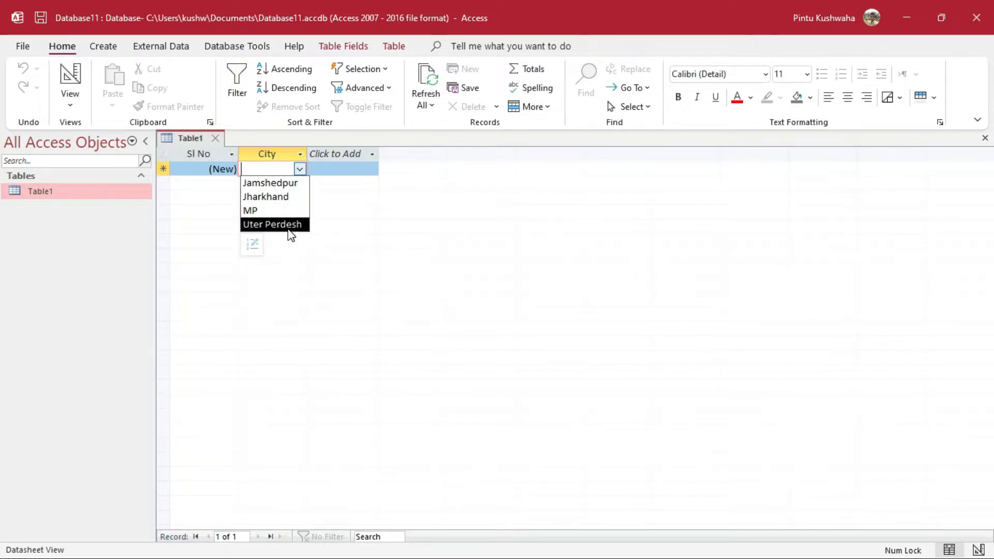
{"action": "left_click", "coordinate": [293, 182]}
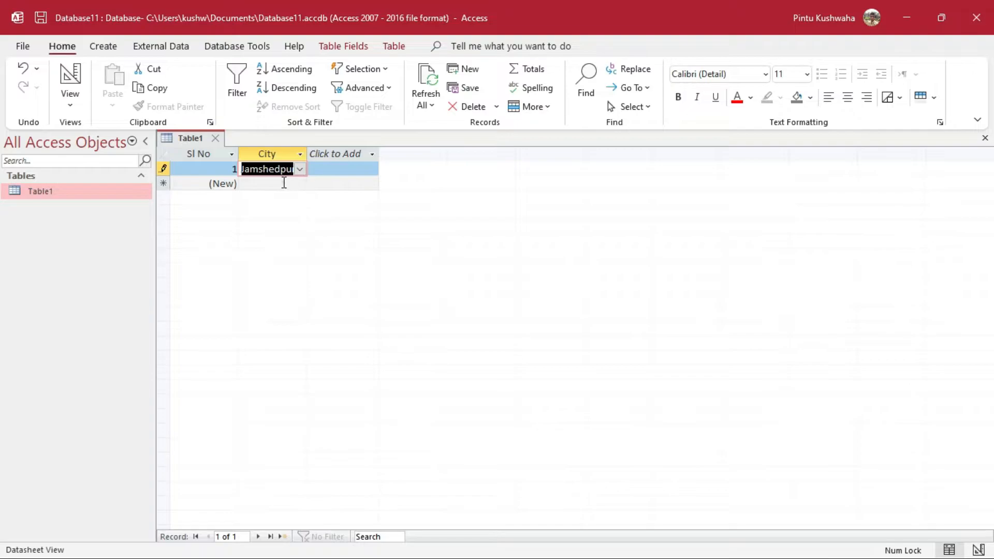
{"action": "left_click", "coordinate": [283, 183]}
{"action": "left_click", "coordinate": [299, 183]}
{"action": "left_click", "coordinate": [289, 213]}
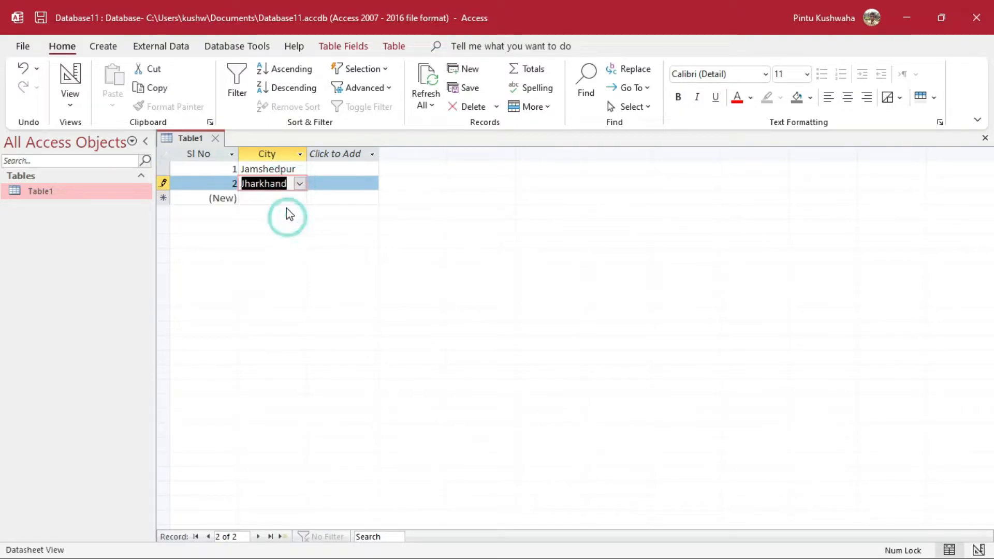
Add the third and fourth records by choosing MP and Uter Perdesh from the City lookup list.
{"action": "left_click", "coordinate": [288, 198]}
{"action": "left_click", "coordinate": [300, 198]}
{"action": "left_click", "coordinate": [257, 237]}
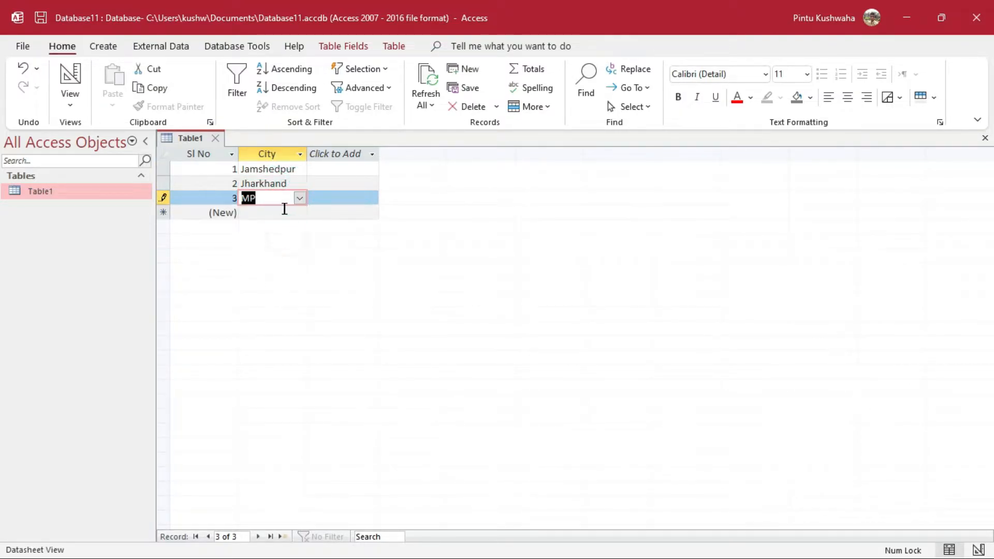
{"action": "left_click", "coordinate": [285, 212]}
{"action": "left_click", "coordinate": [299, 212]}
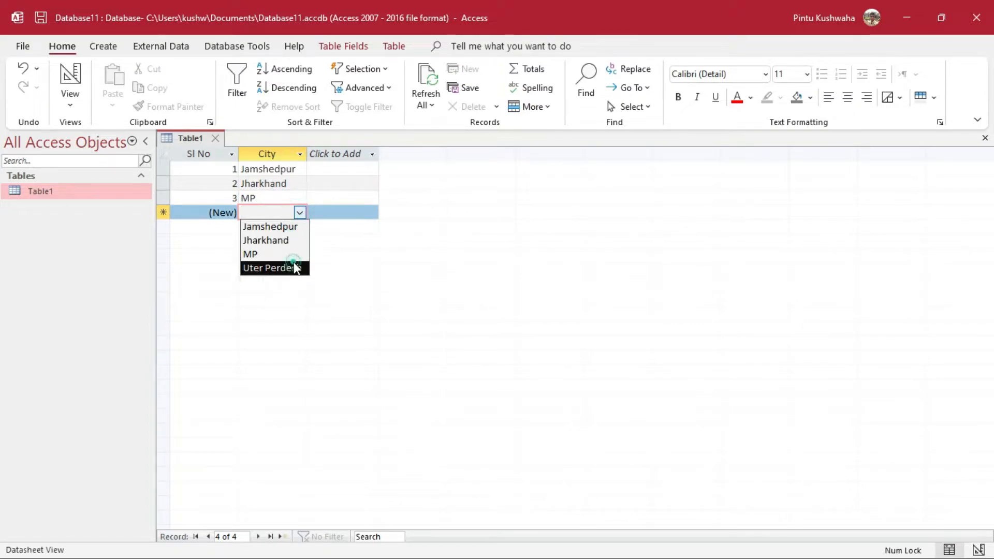
{"action": "left_click", "coordinate": [296, 268]}
{"action": "left_click", "coordinate": [291, 228]}
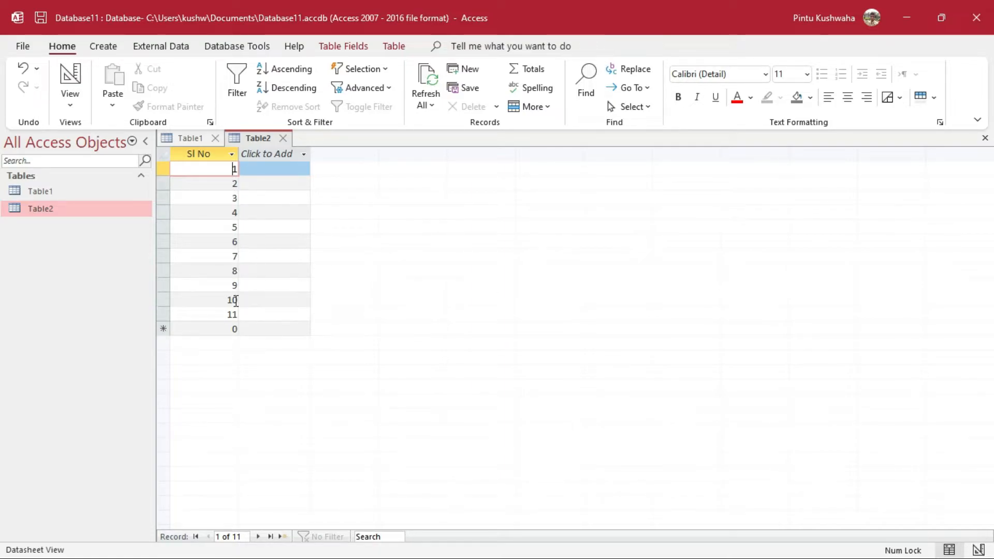
Return to Table1, switch it to Design View and add a field named number below City.
{"action": "double_click", "coordinate": [109, 191]}
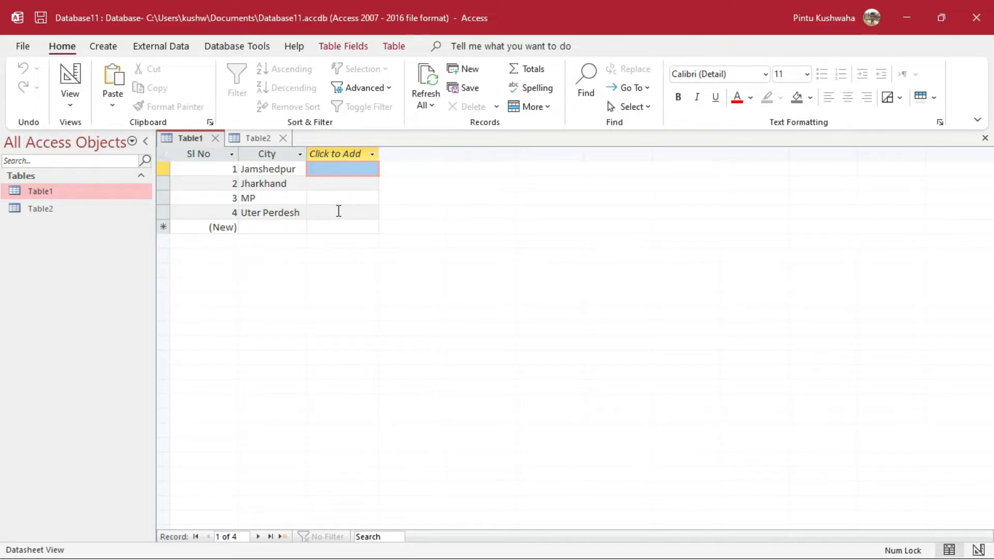
{"action": "right_click", "coordinate": [113, 197]}
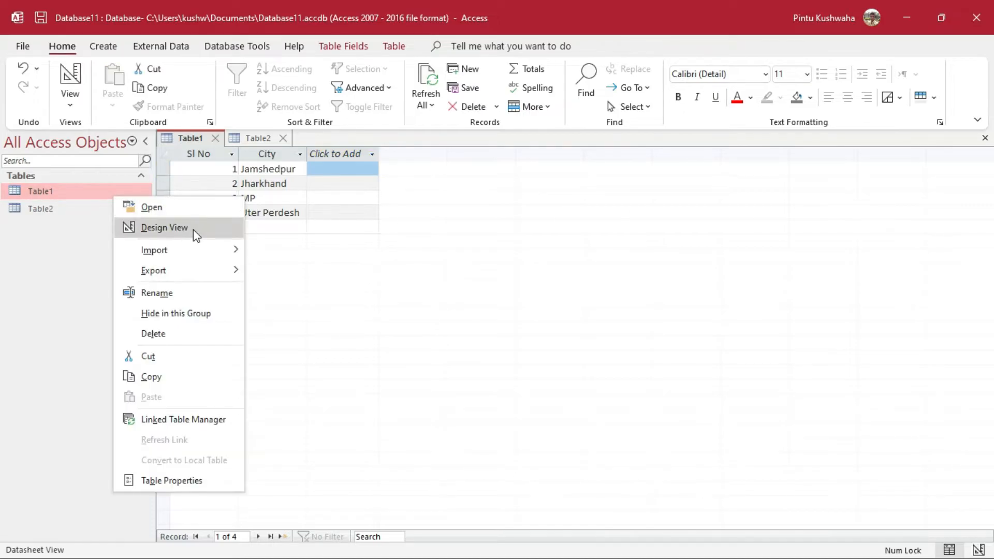
{"action": "left_click", "coordinate": [194, 229]}
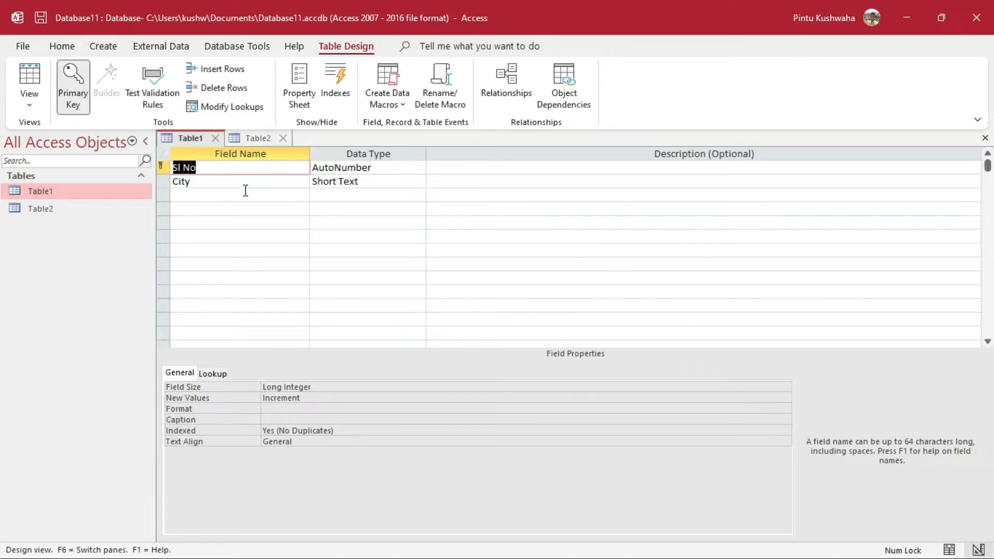
{"action": "left_click", "coordinate": [236, 194]}
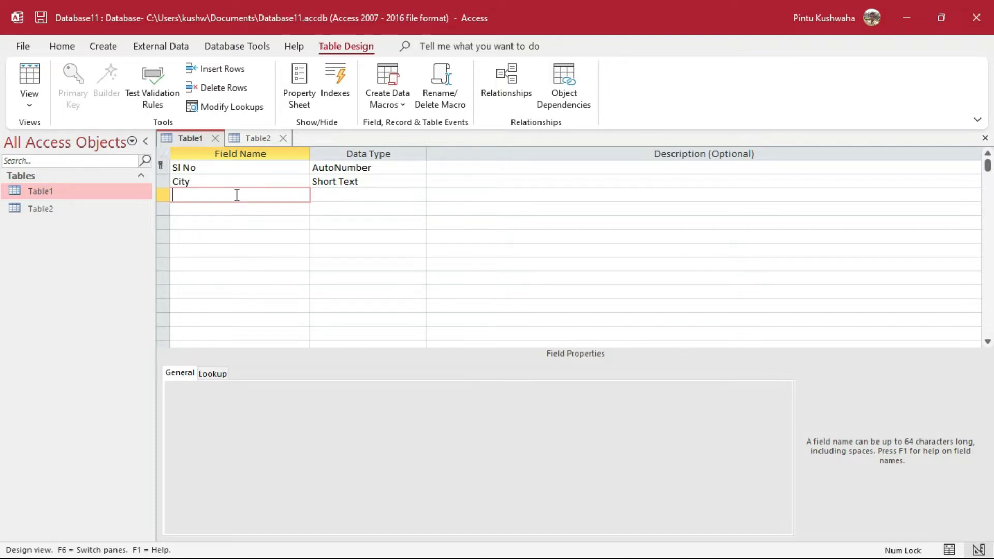
{"action": "type", "text": "number"}
Run the Lookup Wizard for the number field, taking its values from the Sl No field of Table2.
{"action": "left_click", "coordinate": [322, 196]}
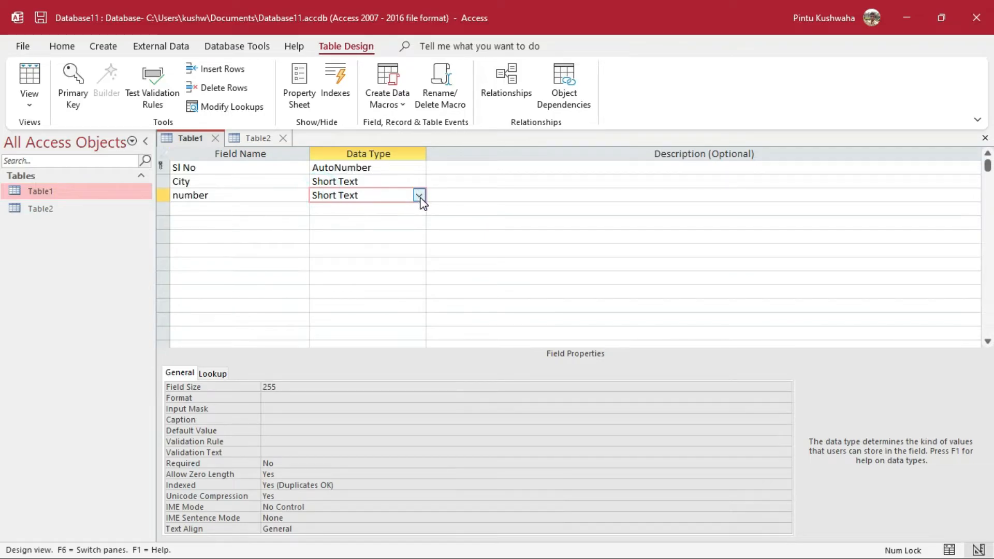
{"action": "left_click", "coordinate": [419, 196]}
{"action": "left_click", "coordinate": [361, 390]}
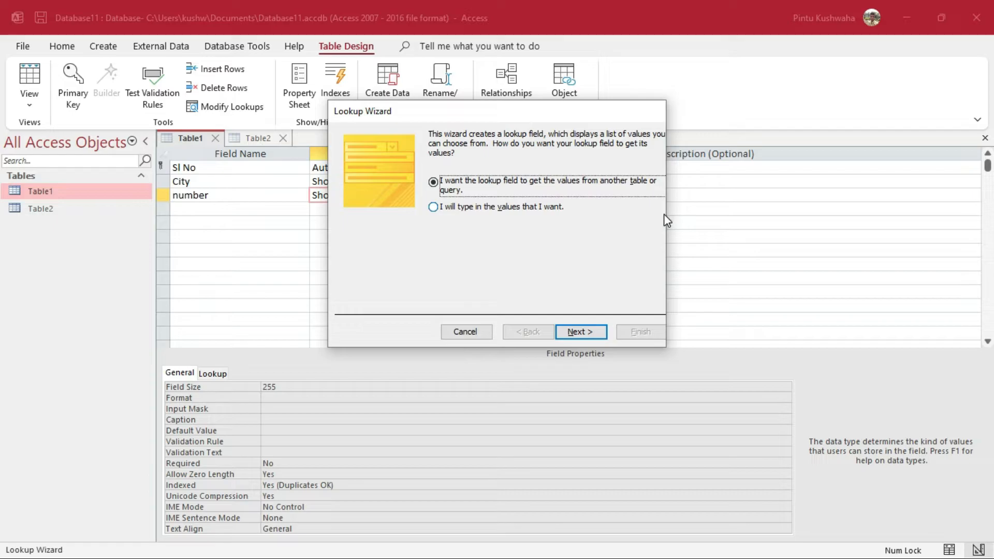
{"action": "left_click", "coordinate": [590, 334]}
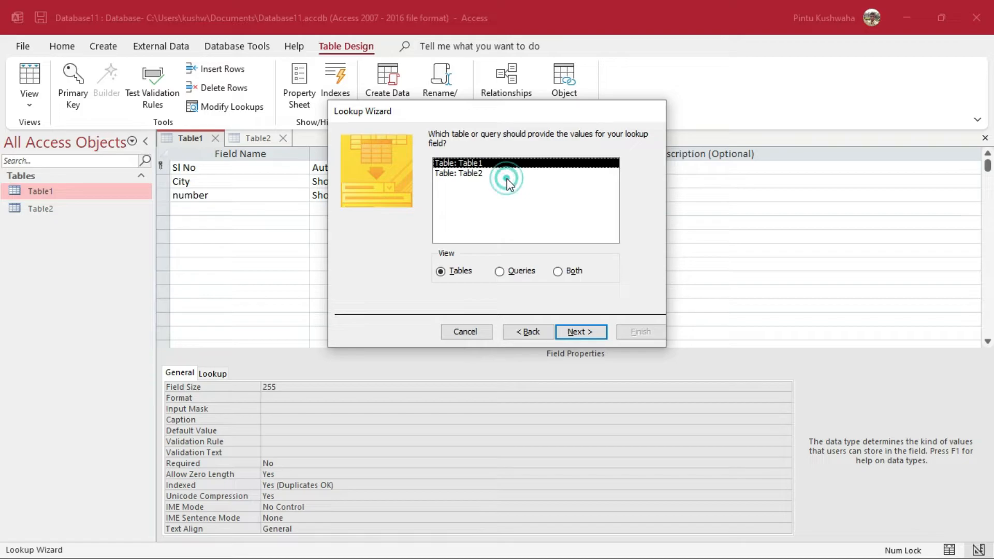
{"action": "left_click", "coordinate": [473, 174]}
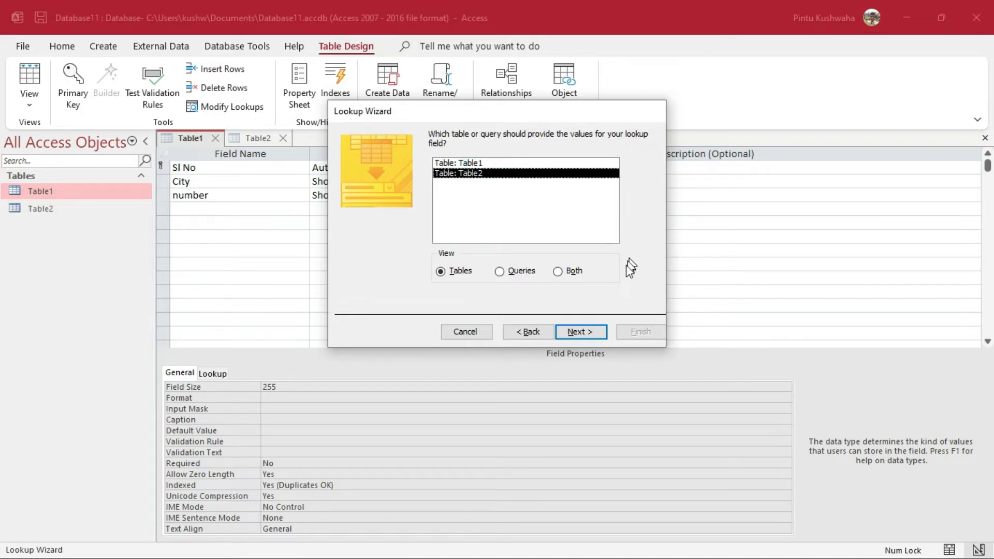
{"action": "left_click", "coordinate": [580, 331]}
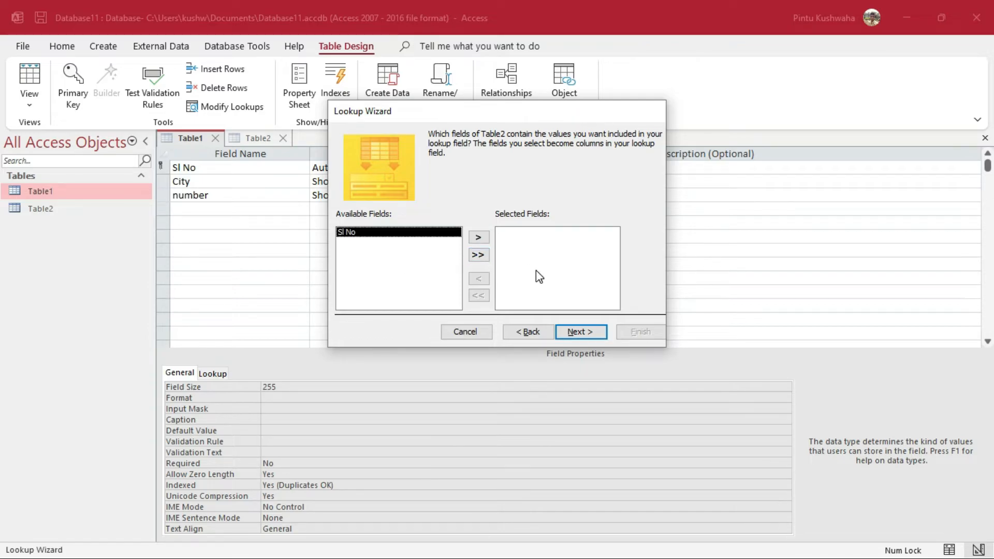
{"action": "left_click", "coordinate": [478, 238]}
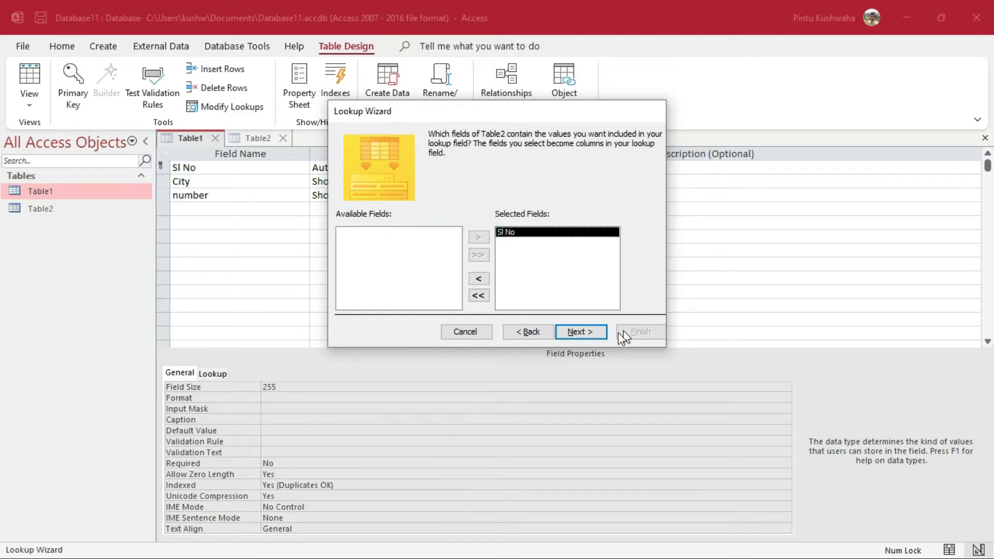
{"action": "left_click", "coordinate": [589, 337]}
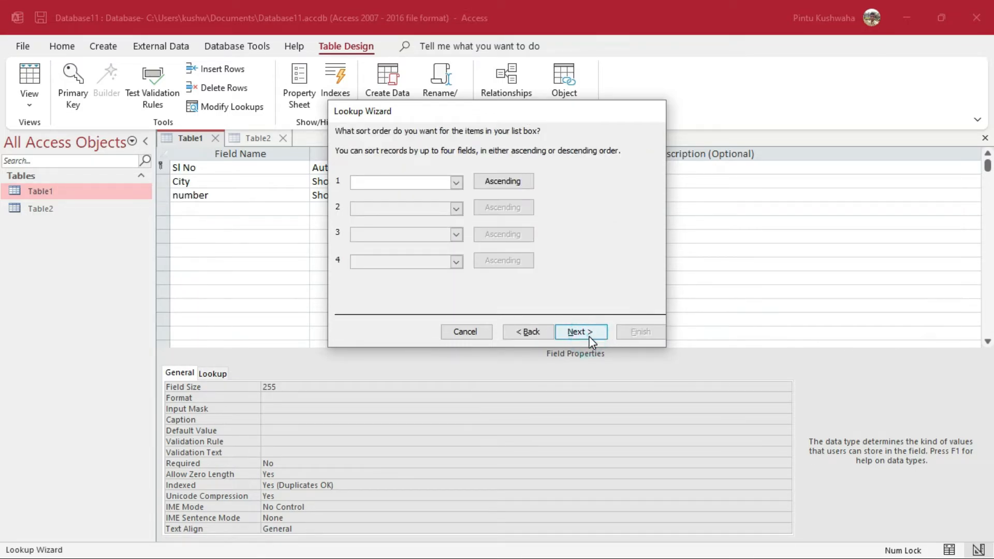
Sort the lookup list by Sl No in ascending order and continue to the column width page.
{"action": "left_click", "coordinate": [456, 182]}
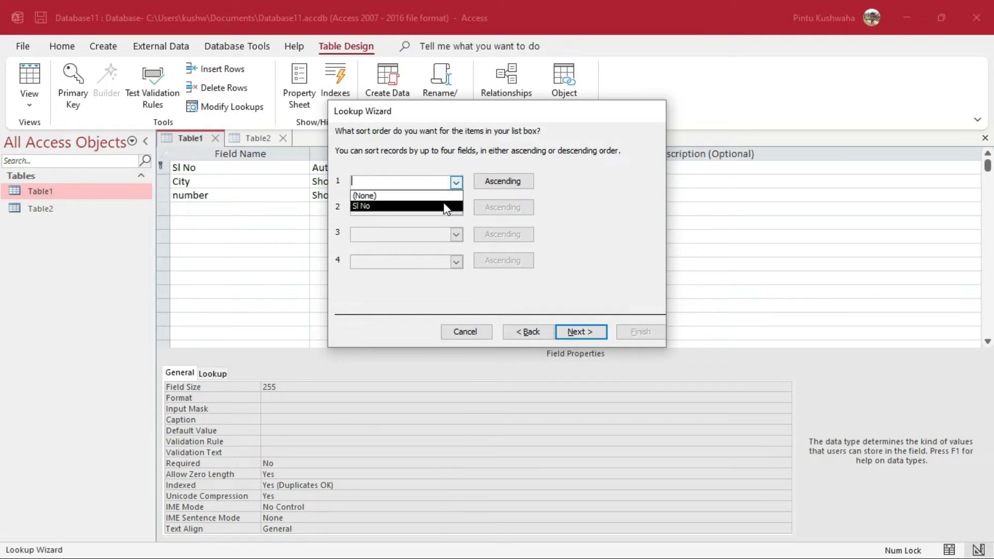
{"action": "left_click", "coordinate": [446, 206]}
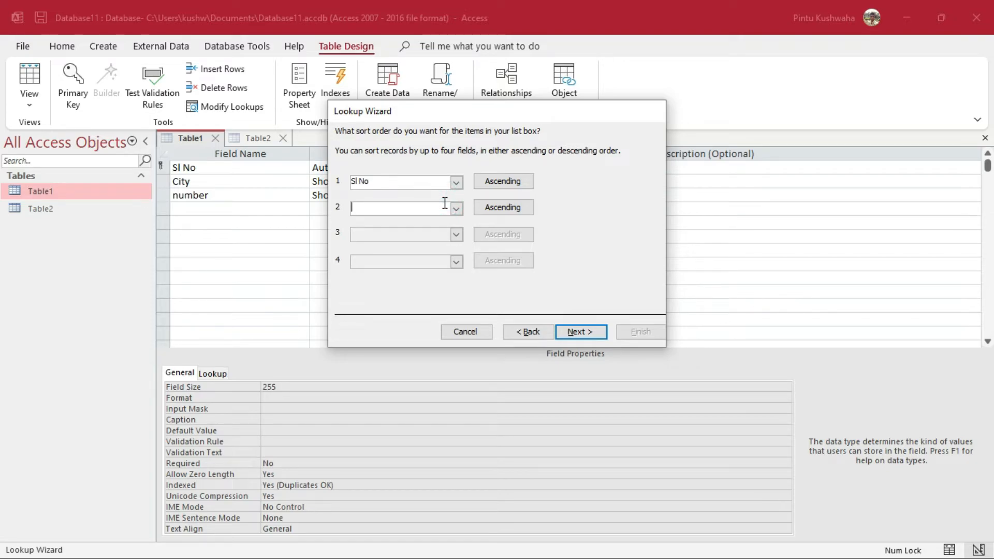
{"action": "left_click", "coordinate": [502, 185]}
{"action": "left_click", "coordinate": [504, 184]}
{"action": "left_click", "coordinate": [589, 336]}
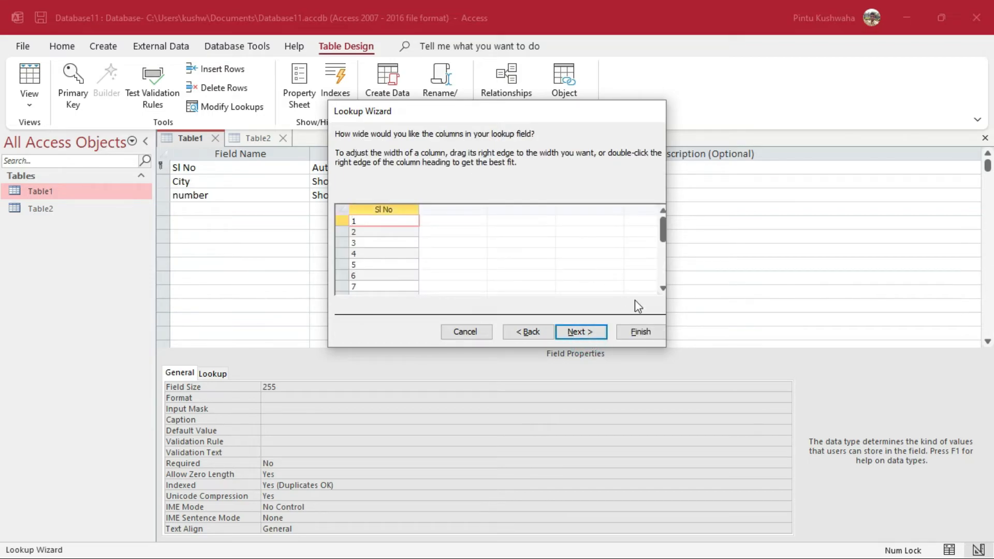
Review the Sl No values in the lookup column preview, finish the wizard and agree to save the table.
{"action": "left_click", "coordinate": [391, 242]}
{"action": "left_click", "coordinate": [389, 254]}
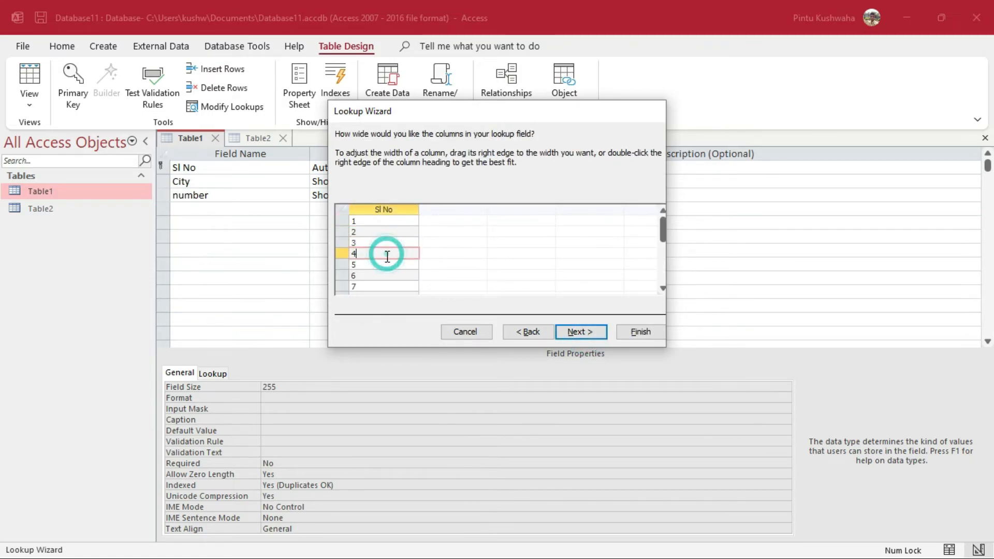
{"action": "scroll", "coordinate": [387, 256], "scroll_direction": "down", "scroll_amount": 2}
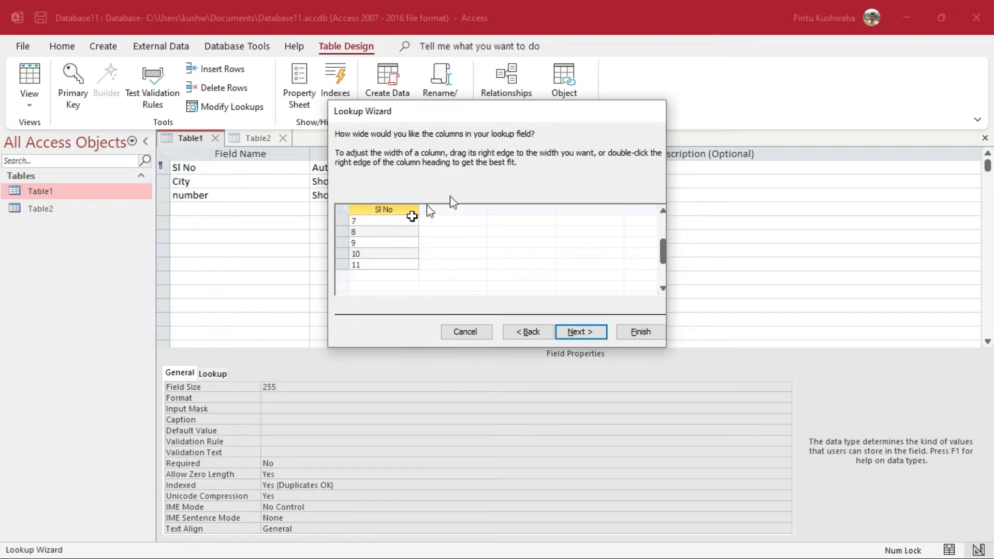
{"action": "left_click", "coordinate": [640, 333]}
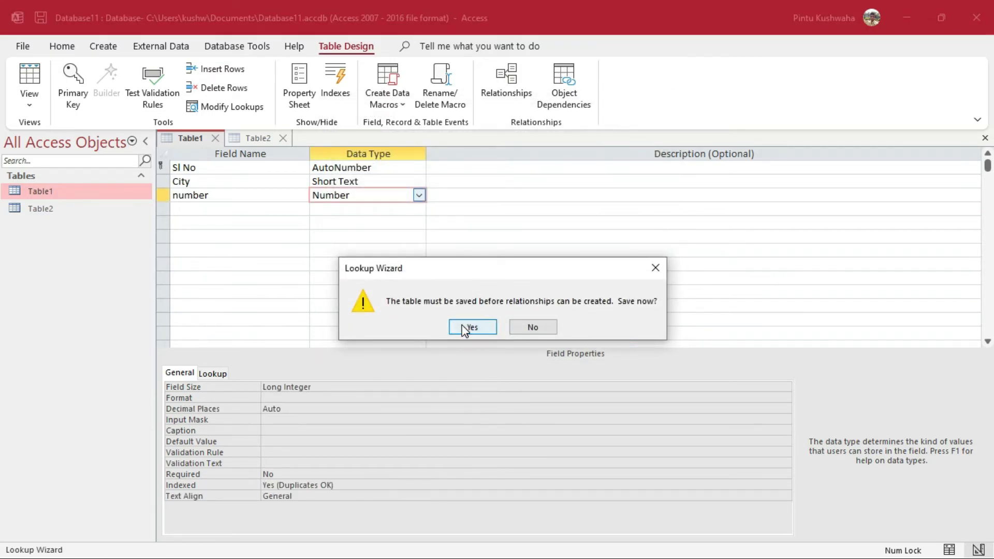
{"action": "left_click", "coordinate": [464, 332]}
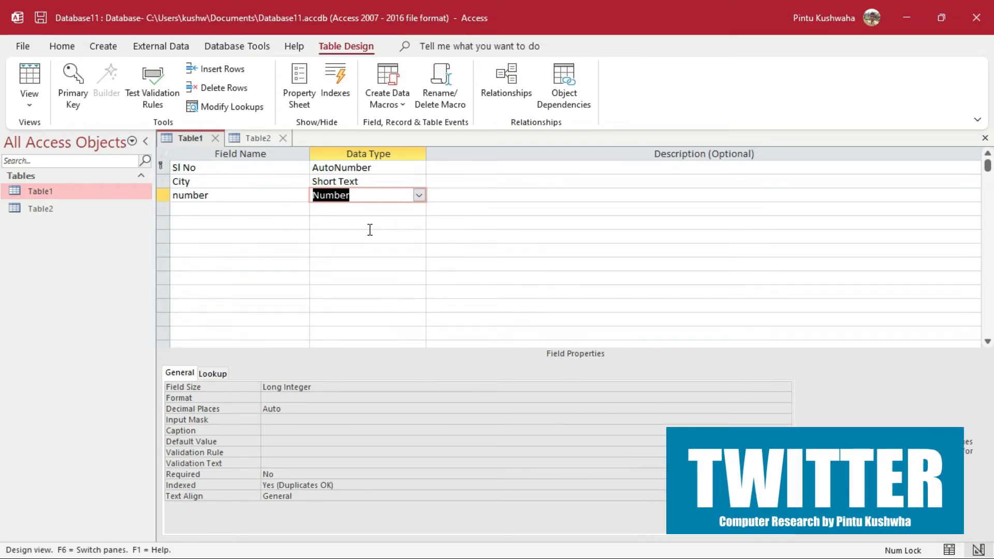
Save and close the Table1 design, and reopen the table in Datasheet View.
{"action": "right_click", "coordinate": [183, 139]}
{"action": "left_click", "coordinate": [222, 151]}
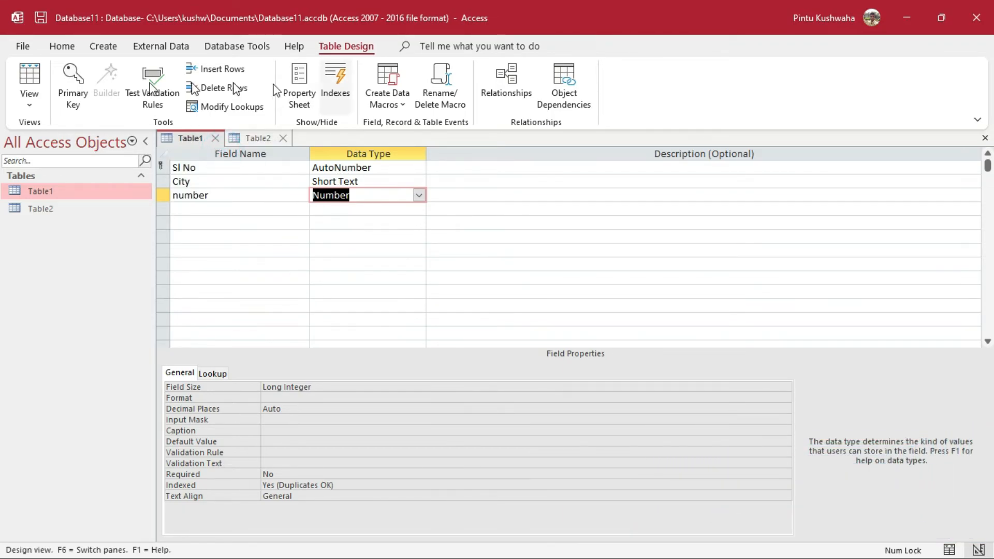
{"action": "left_click", "coordinate": [213, 140]}
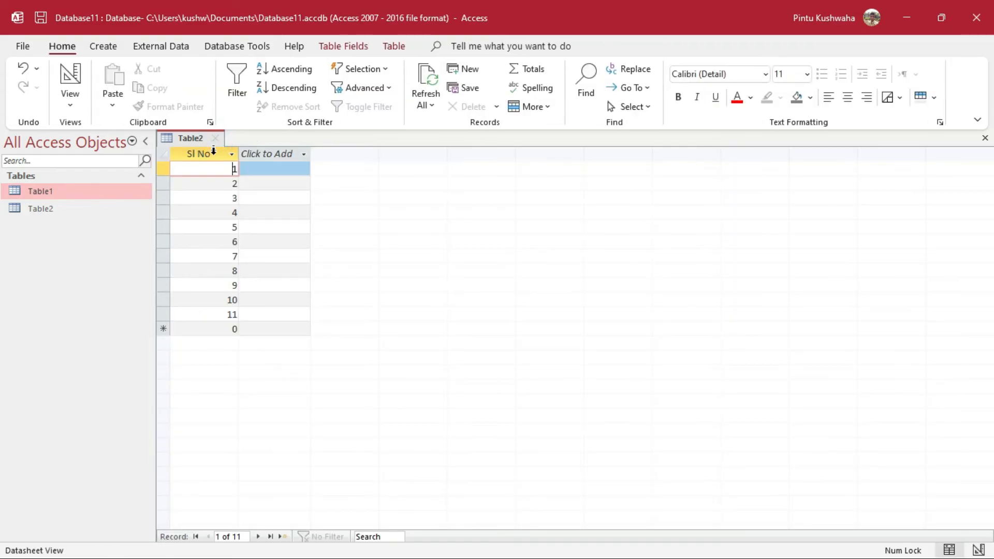
{"action": "left_click", "coordinate": [66, 189]}
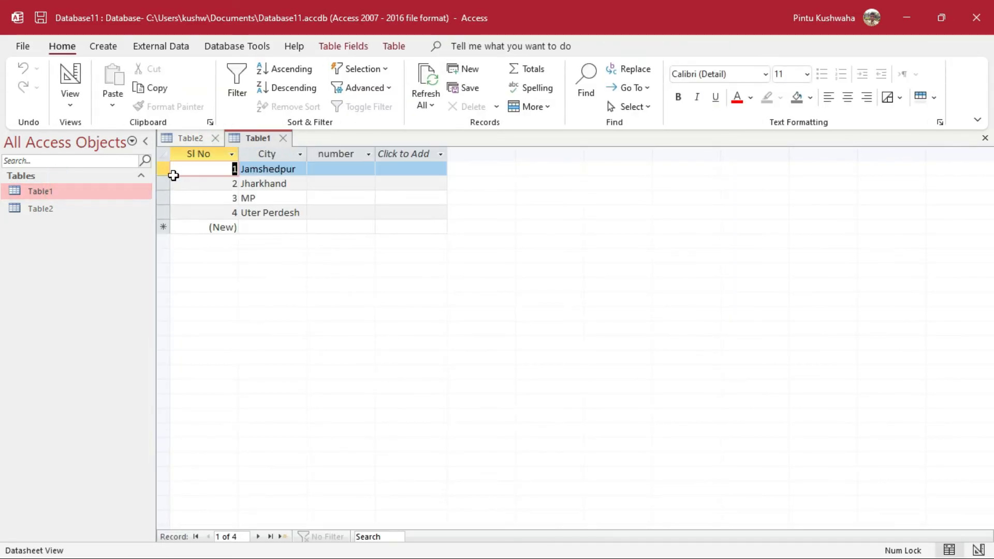
Choose 6 from the number lookup list for the Jamshedpur record and move to the Jharkhand record.
{"action": "left_click", "coordinate": [326, 167]}
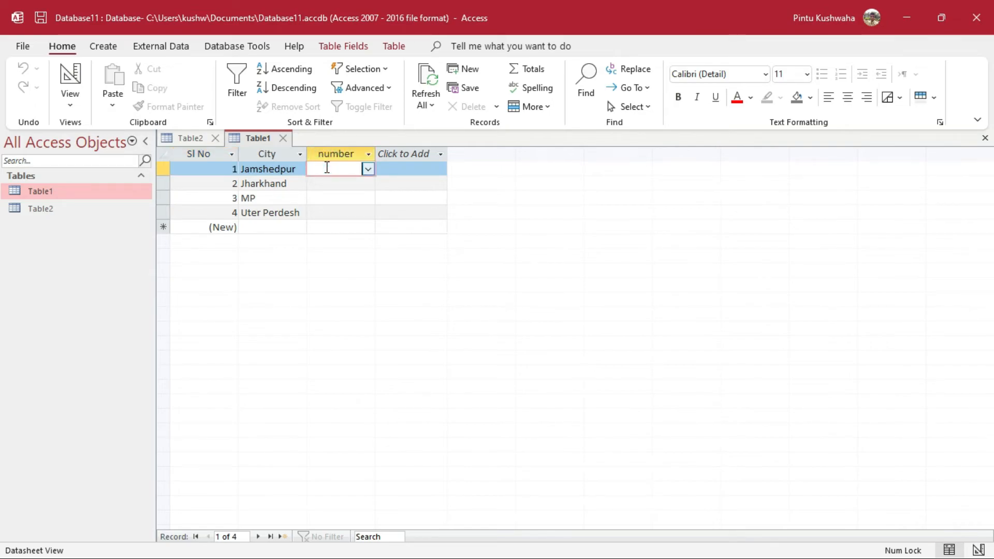
{"action": "left_click", "coordinate": [367, 170]}
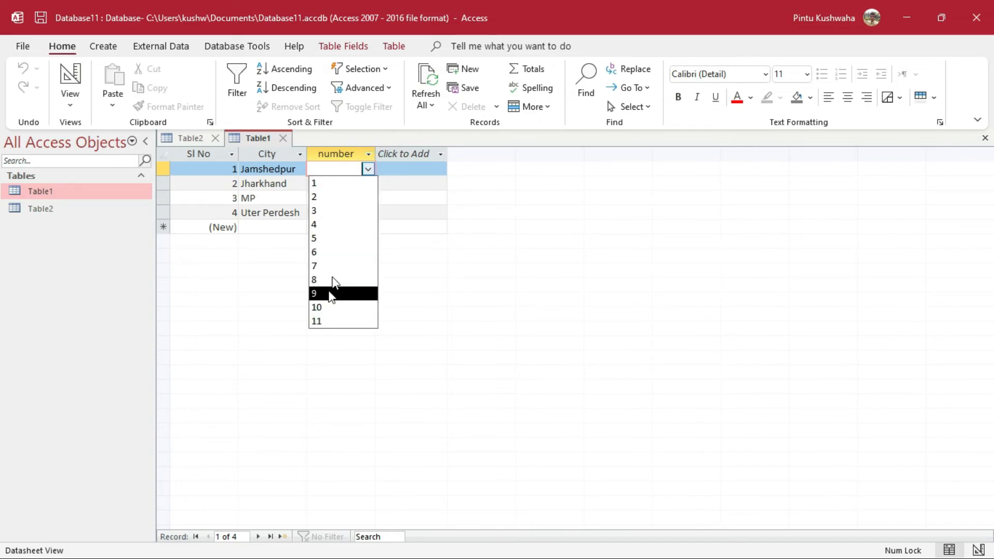
{"action": "left_click", "coordinate": [362, 252]}
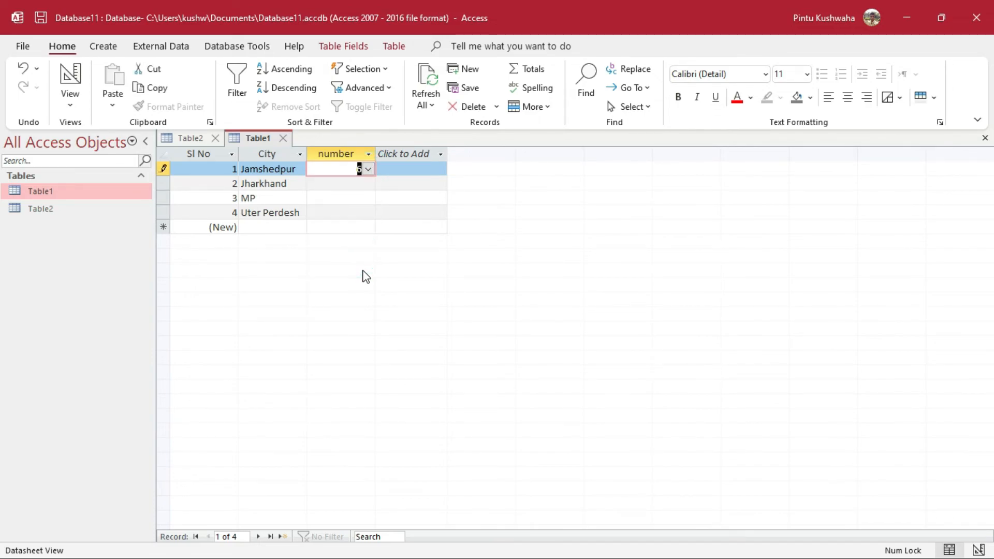
{"action": "left_click", "coordinate": [351, 185]}
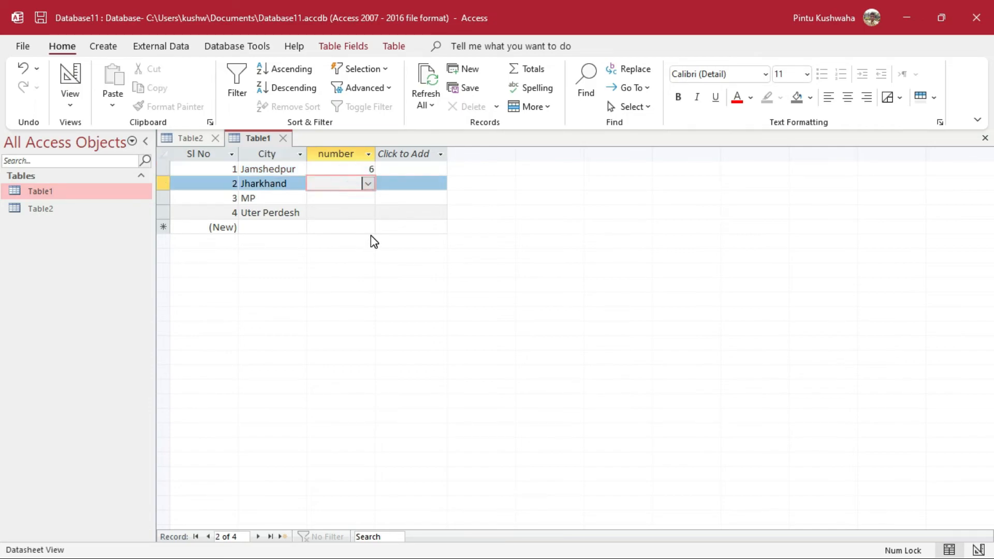